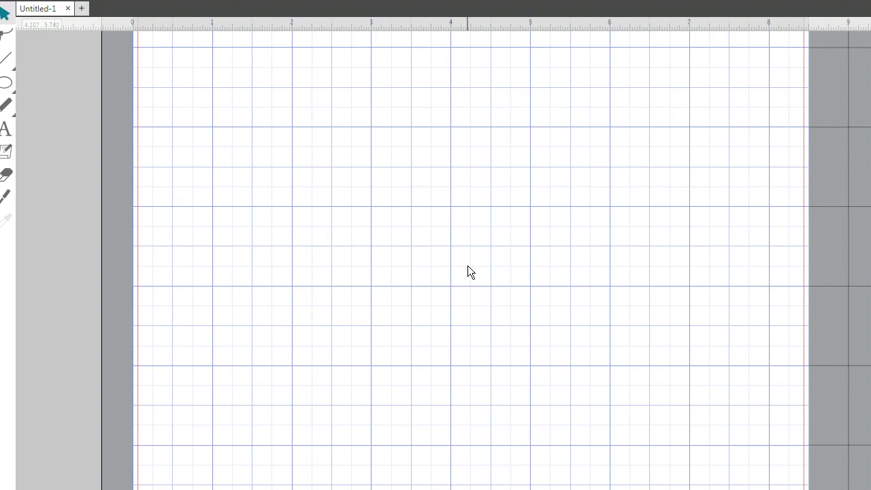
Draw an ellipse with the Ellipse tool, then shorten it to 2.020 × 2.508 in
left_click(390, 298)
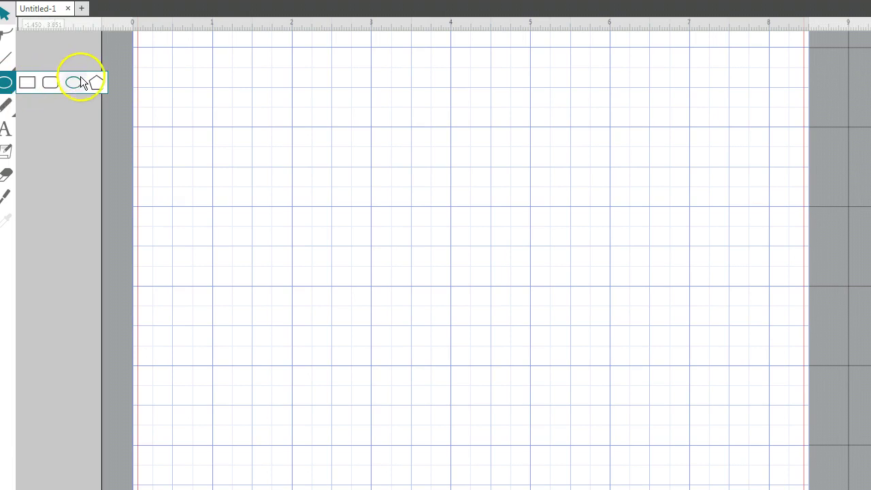
left_click(75, 82)
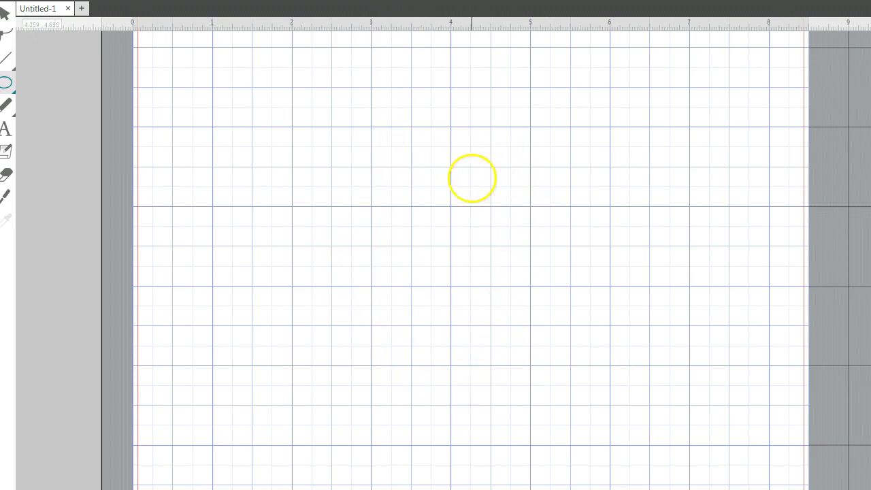
mouse_move(371, 128)
left_mouse_down()
mouse_move(380, 181)
mouse_move(439, 302)
mouse_move(531, 370)
left_mouse_up()
left_click_drag(451, 373, 456, 329)
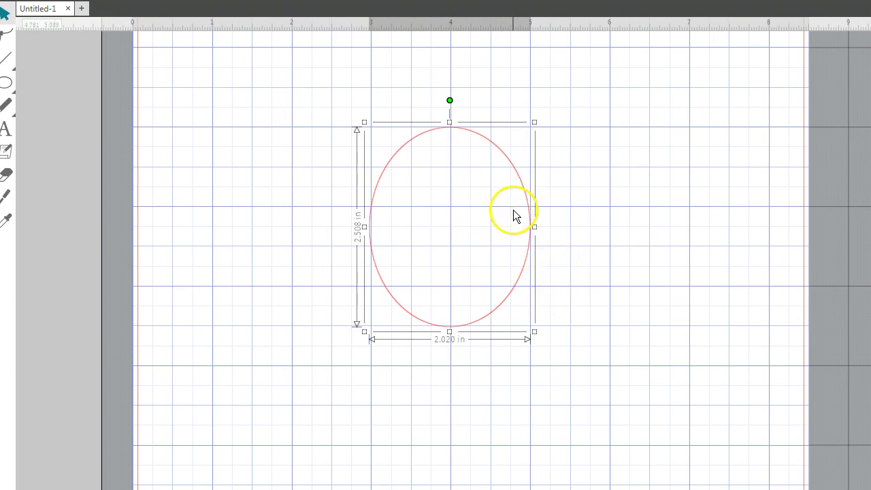
Enter Point Editing on the ellipse and undock the point editing panel over the page
left_click(450, 107)
left_click(535, 179)
left_click(474, 137)
double_click(474, 138)
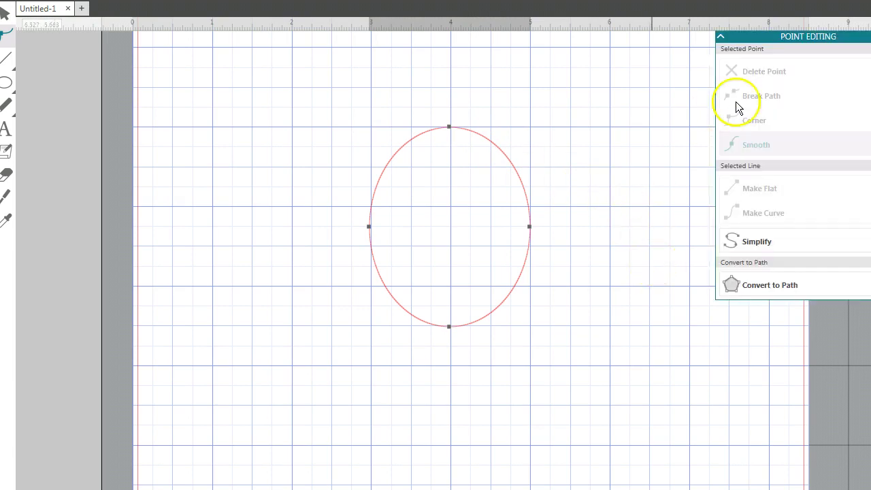
left_click_drag(817, 39, 776, 50)
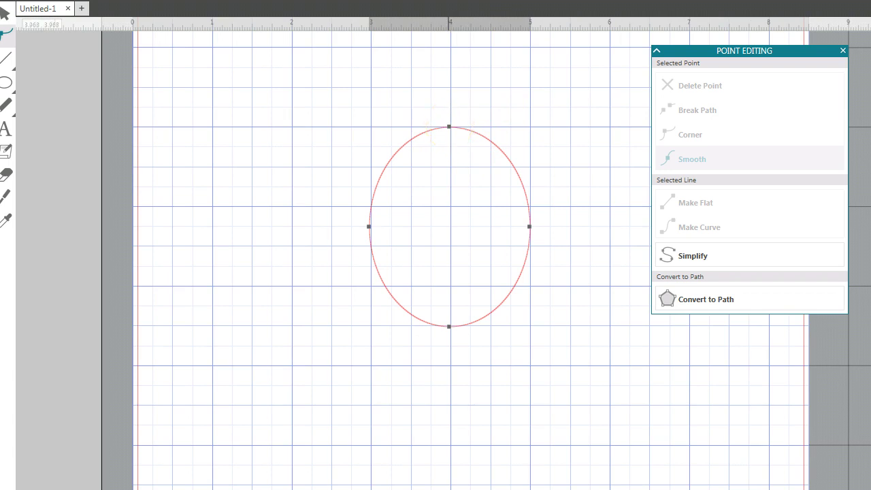
Pull the ellipse's top point down to flatten the top and tilt its curve handle
left_click(449, 126)
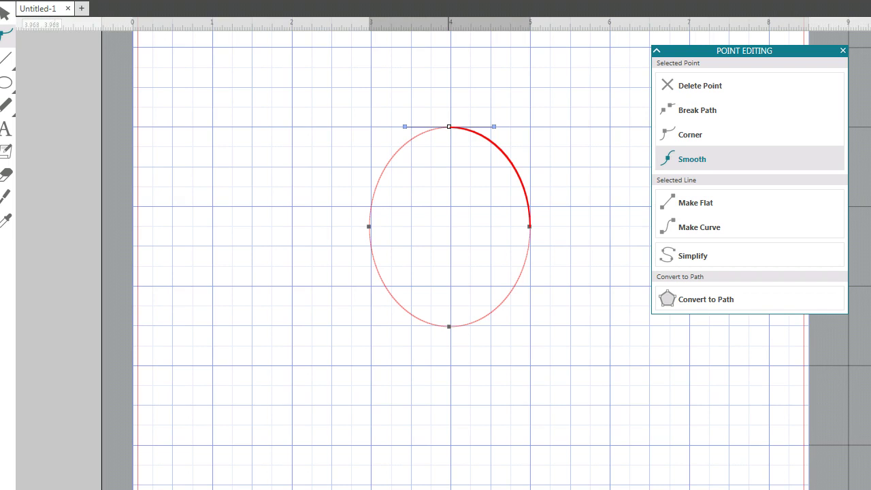
left_click_drag(449, 126, 449, 183)
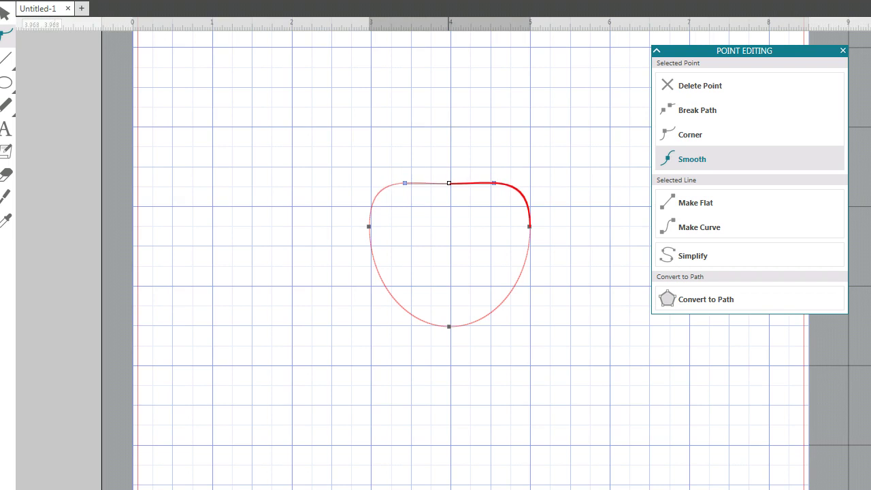
left_click(449, 184)
mouse_move(495, 183)
left_mouse_down()
mouse_move(496, 154)
mouse_move(483, 203)
mouse_move(492, 184)
left_mouse_up()
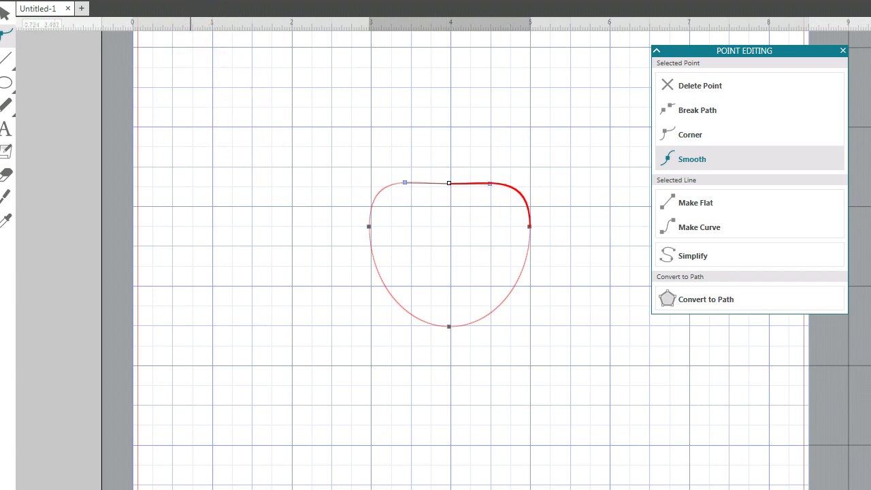
Fine-tune the top point, nudge it up slightly, and convert it to a Corner
left_click_drag(491, 184, 494, 183)
key("Up")
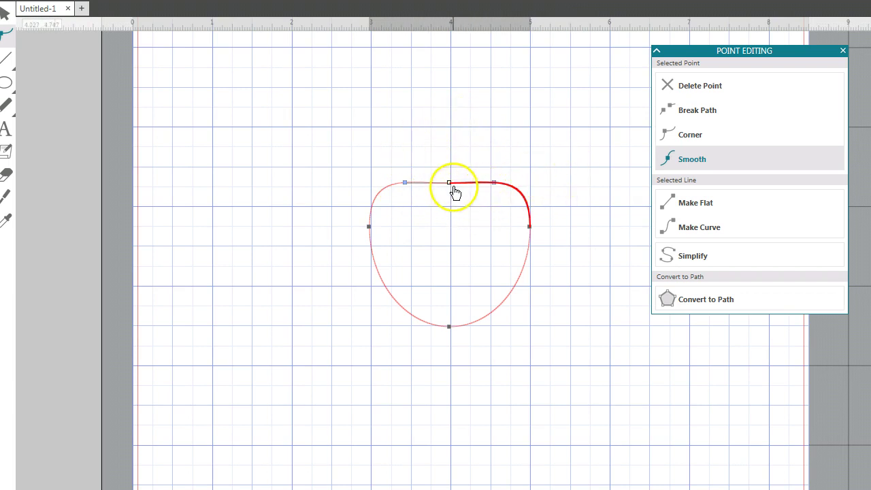
left_click(715, 140)
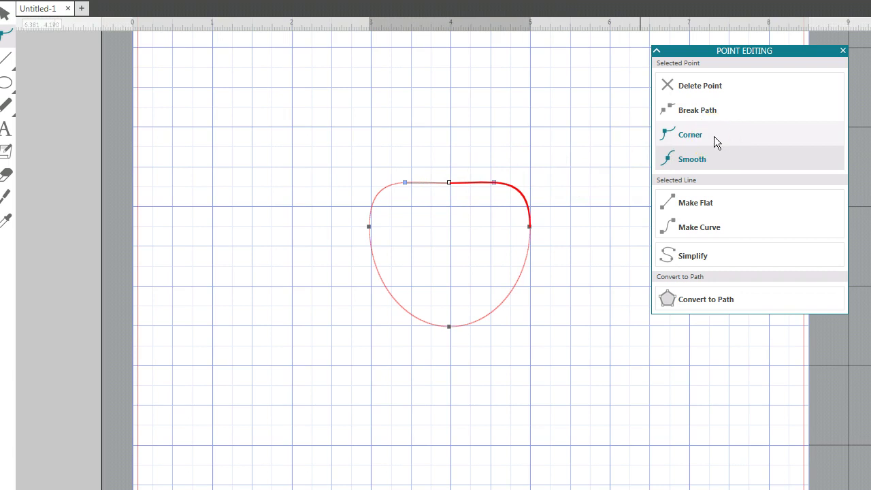
left_click(714, 136)
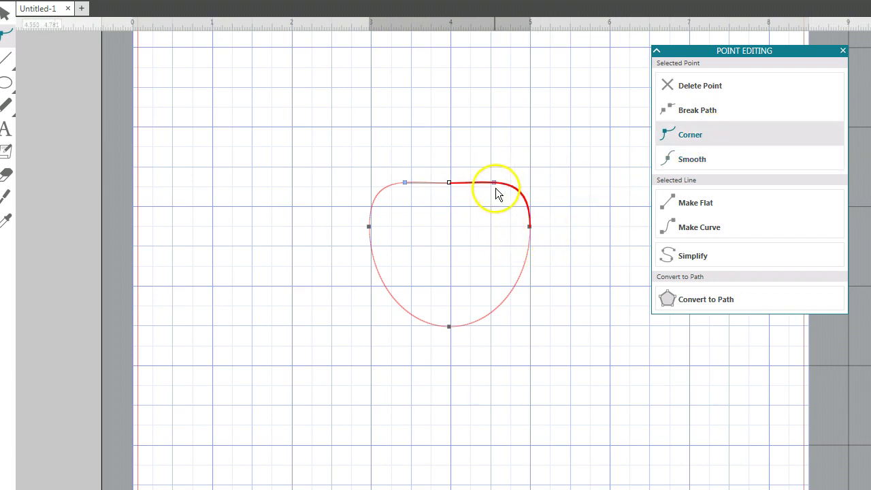
Raise the top corner's right and left handles into two rounded heart lobes
left_click_drag(495, 182, 496, 171)
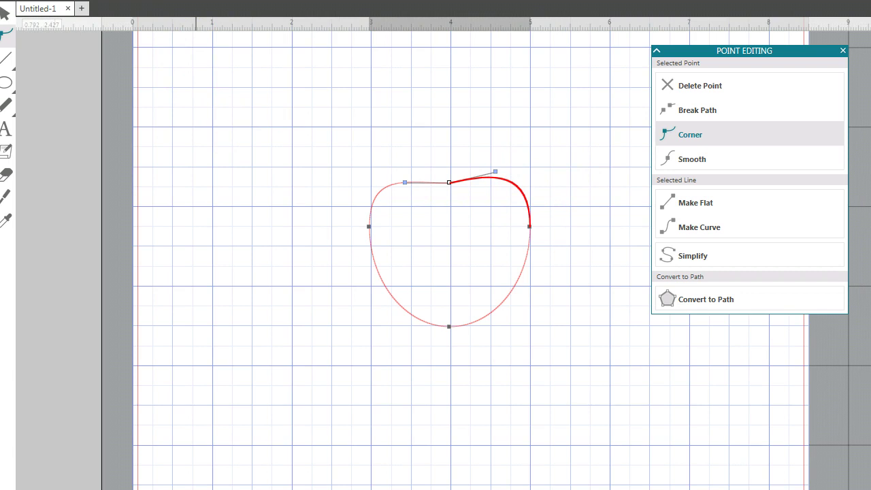
key("ctrl+z")
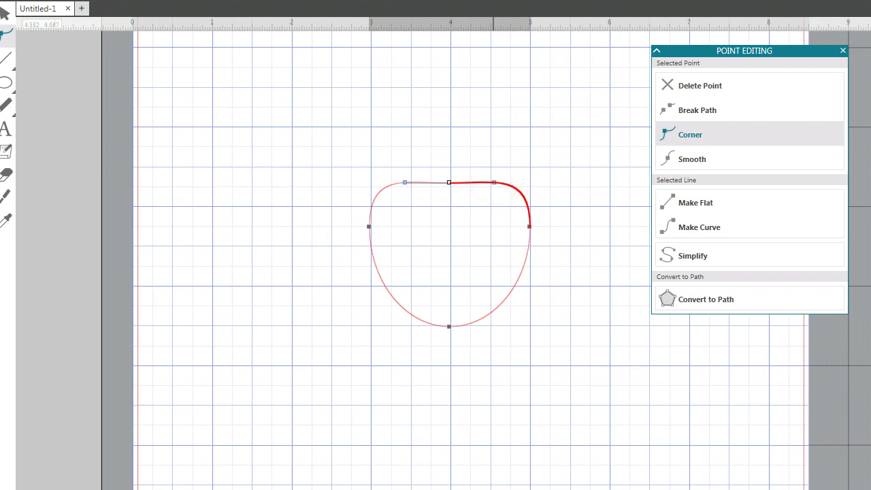
key("ctrl+z")
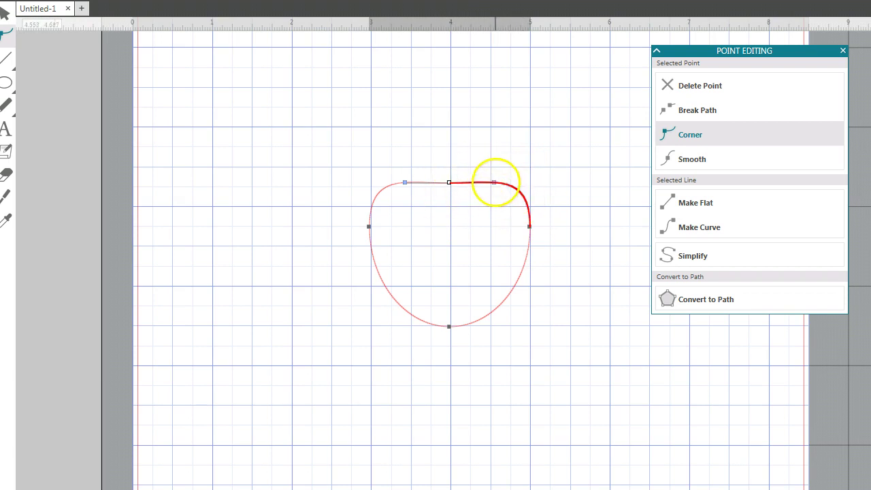
left_click_drag(495, 182, 492, 126)
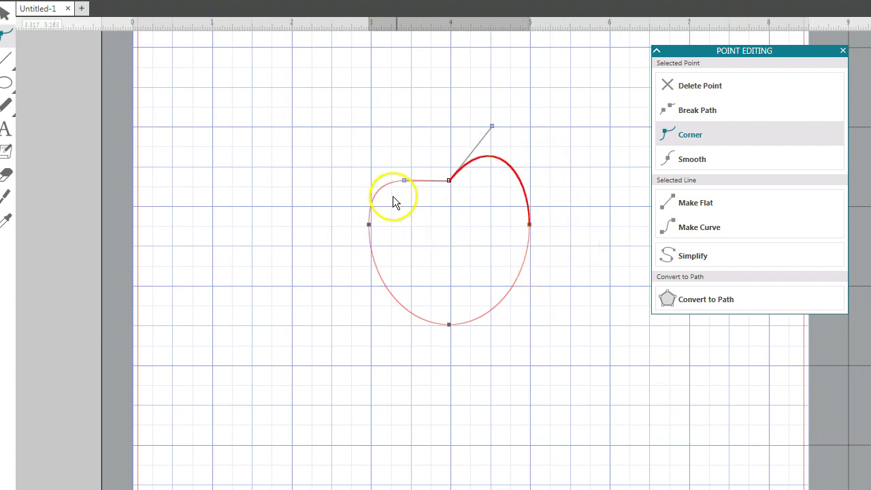
left_click_drag(404, 181, 416, 140)
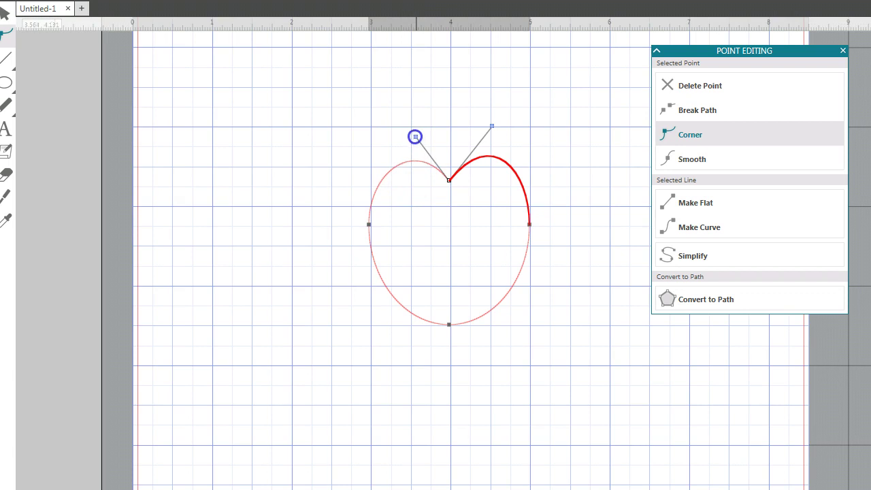
left_click_drag(415, 136, 412, 128)
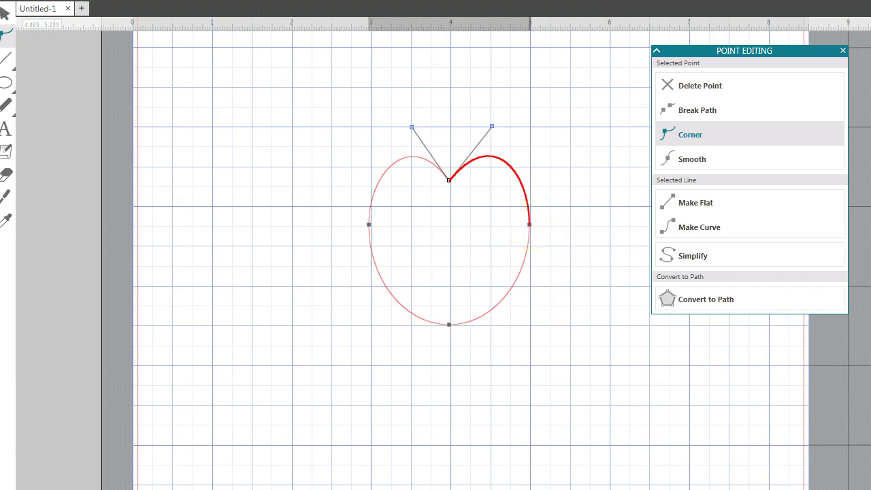
Adjust the lower-left and lower-right curve handles until both heart sides match
left_click(529, 224)
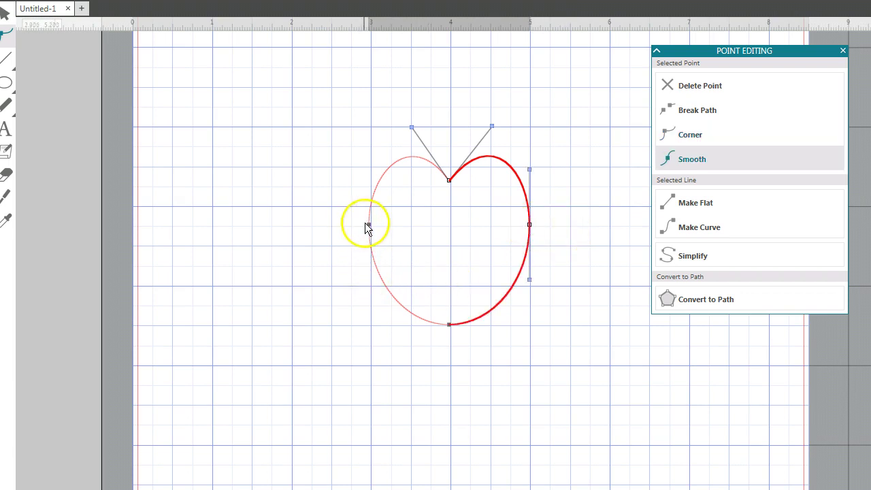
left_click(368, 224)
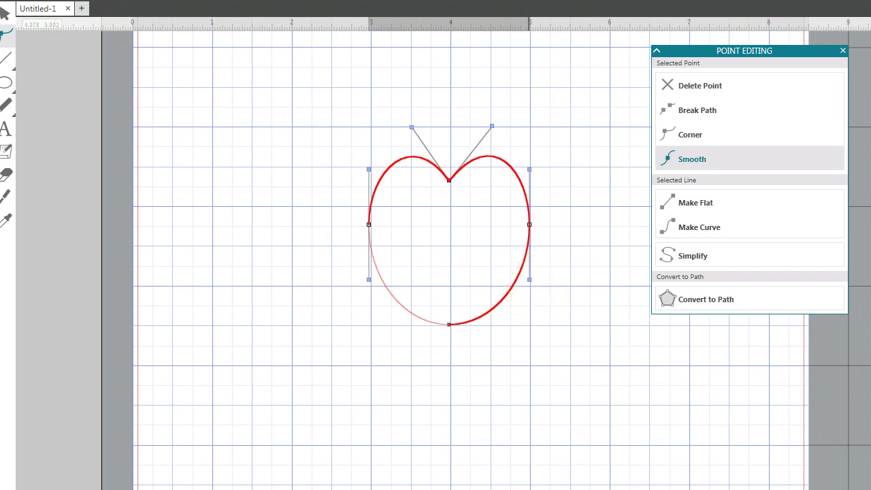
left_click(529, 279)
left_click_drag(529, 279, 511, 286)
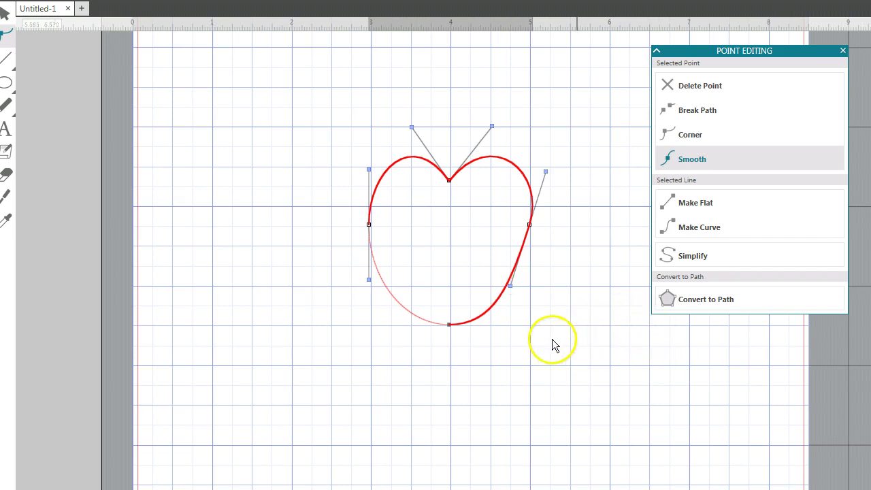
left_click_drag(369, 280, 391, 286)
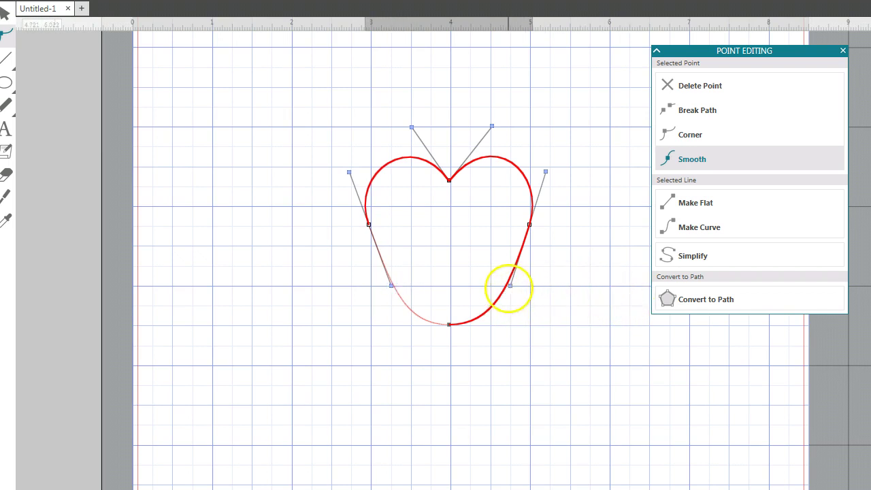
left_click_drag(511, 287, 510, 286)
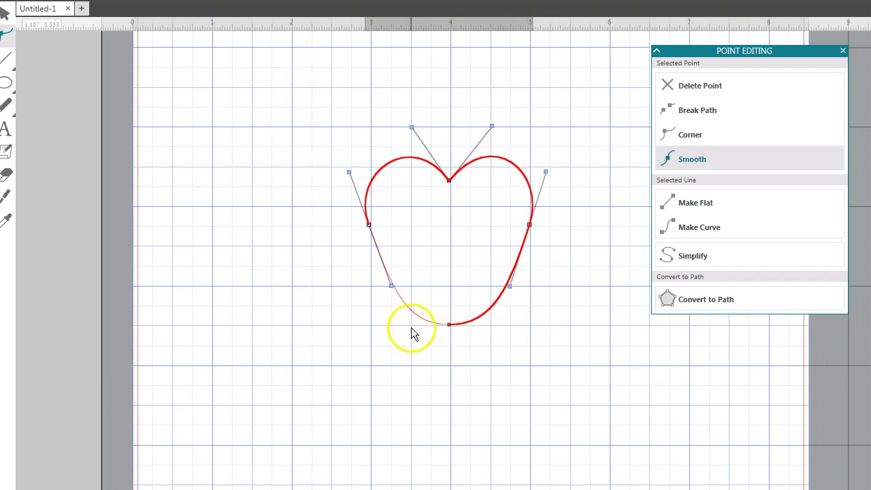
left_click_drag(392, 286, 391, 286)
Make the bottom point a Corner and angle its left handle into a sharp tip
left_click(448, 324)
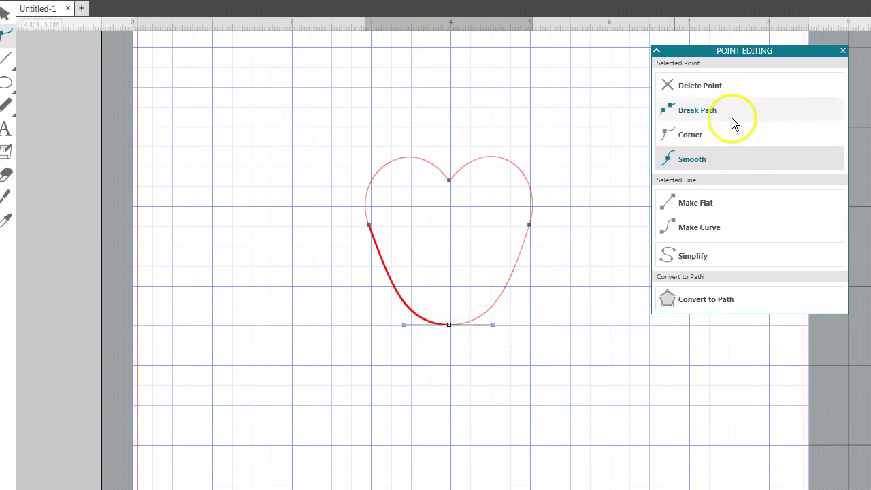
left_click(710, 145)
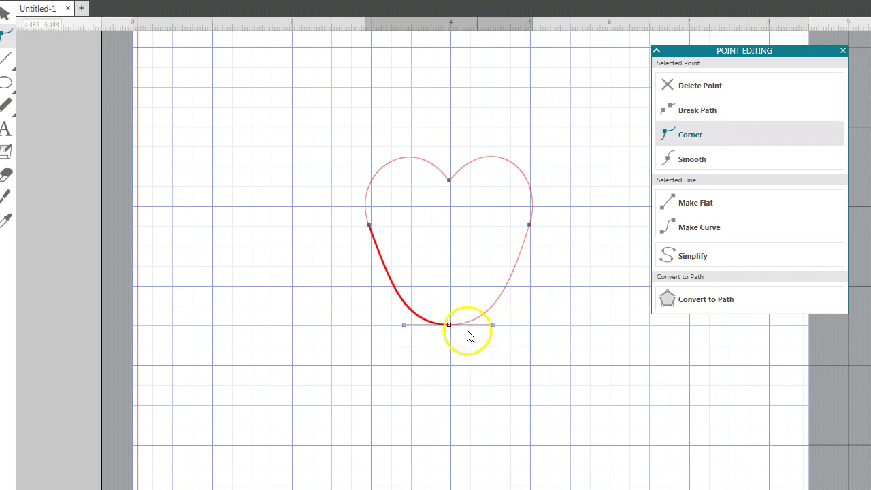
left_click(404, 325)
left_click_drag(406, 325, 448, 324)
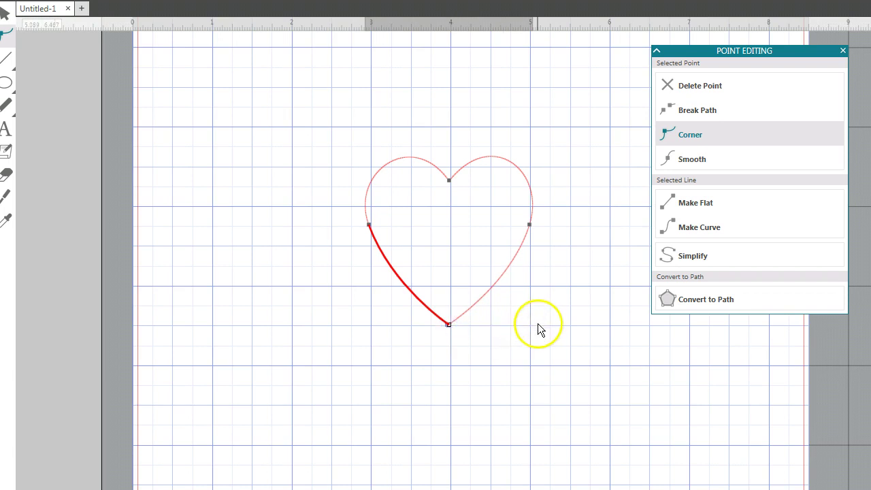
left_click(537, 323)
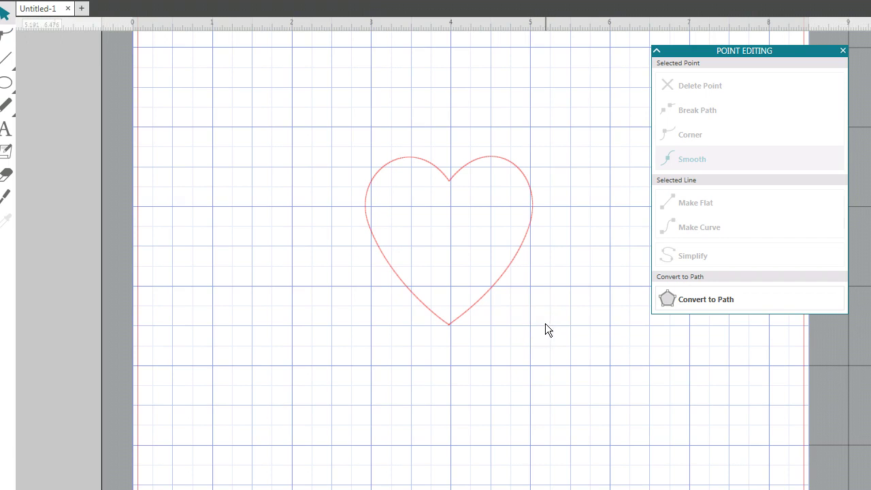
Fill the heart outline with solid red
left_click(492, 292)
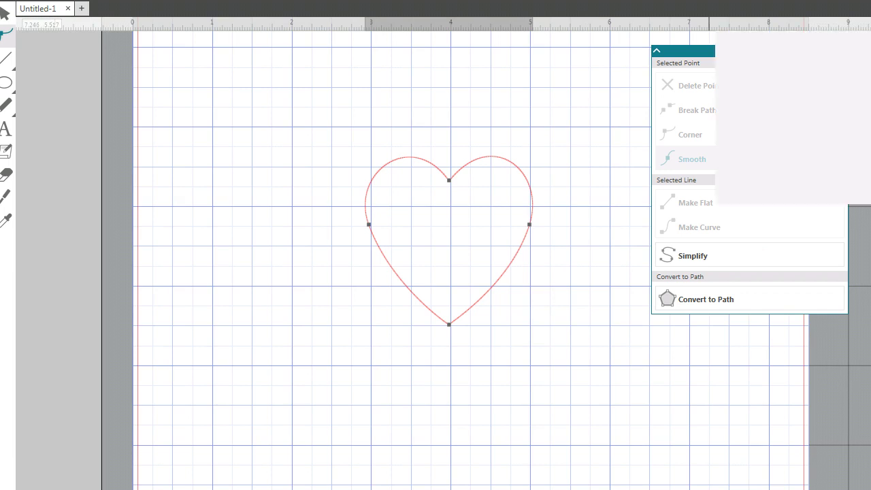
left_click(731, 117)
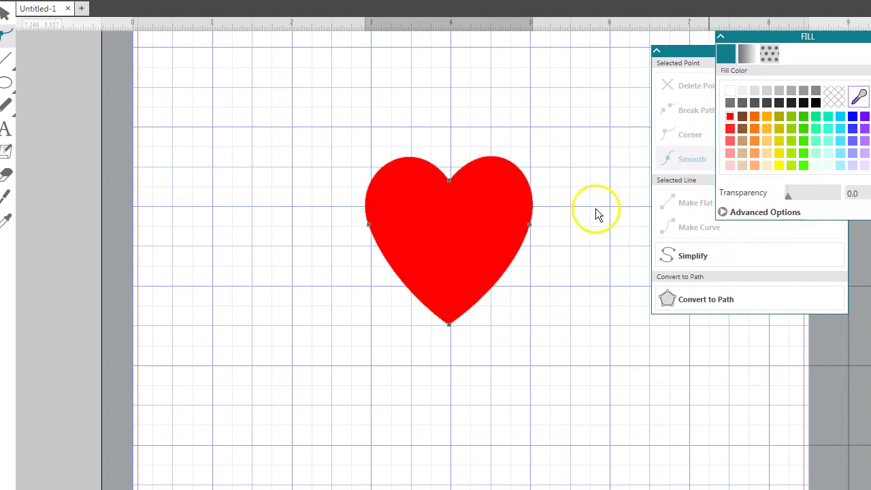
left_click(549, 316)
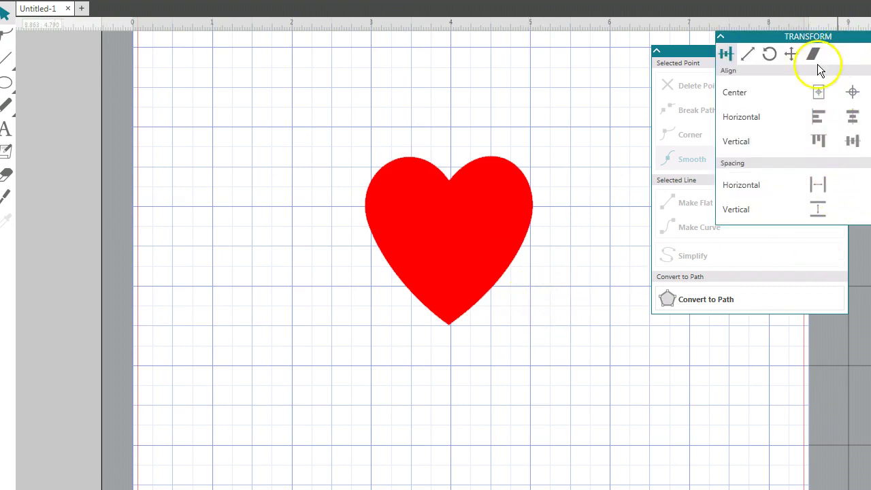
Try a horizontal shear of 15 on the heart, then reset the shear to 0
left_click(814, 53)
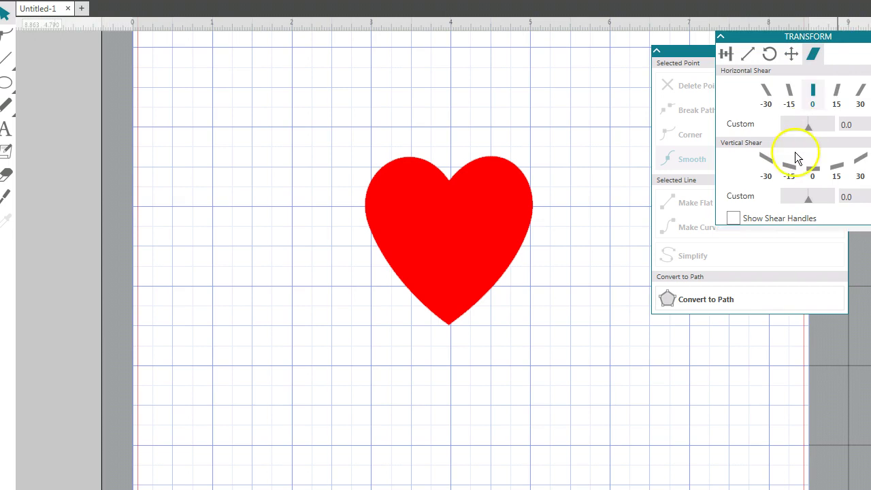
left_click(837, 92)
left_click(469, 258)
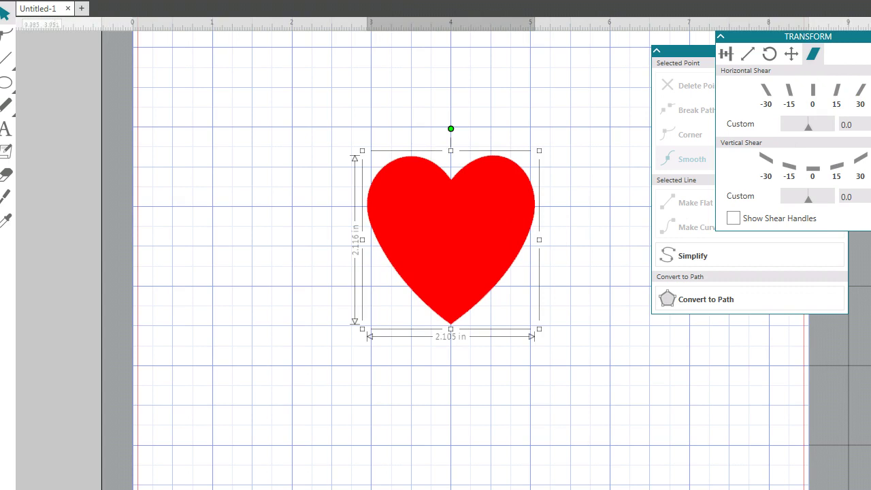
left_click(837, 91)
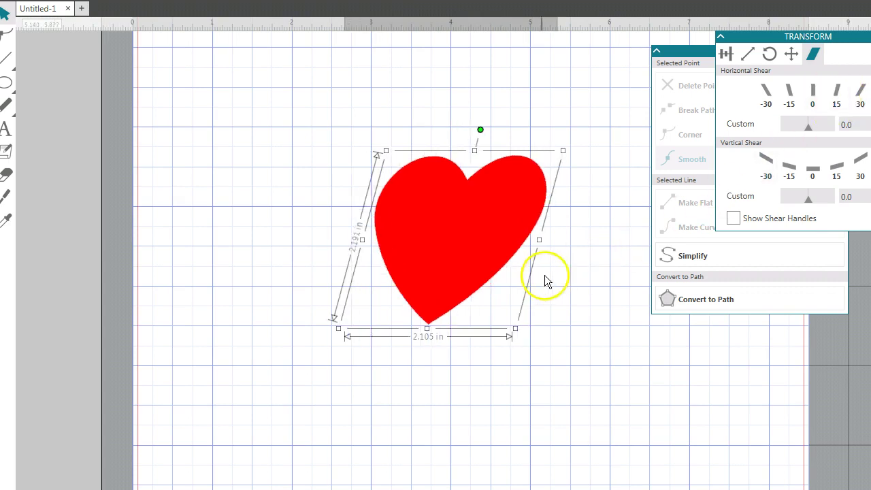
left_click(814, 99)
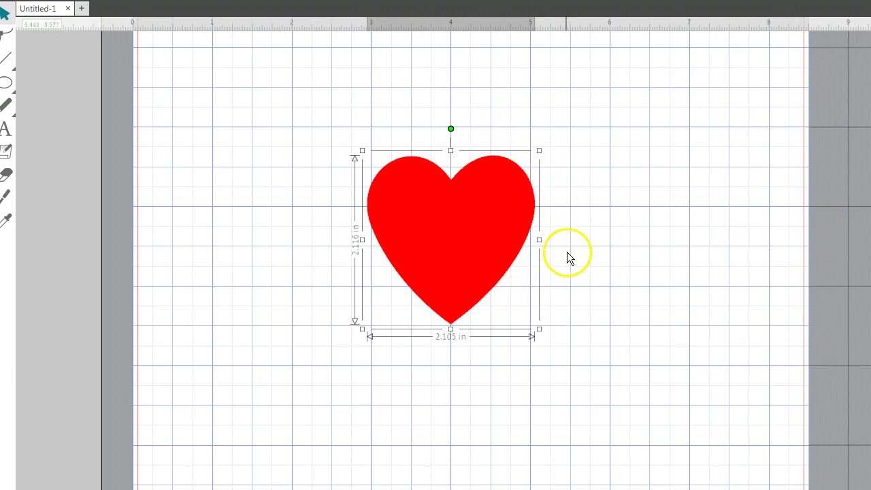
Drag the red heart to the page's upper left and save it to the library as heart1
left_click_drag(485, 252, 313, 205)
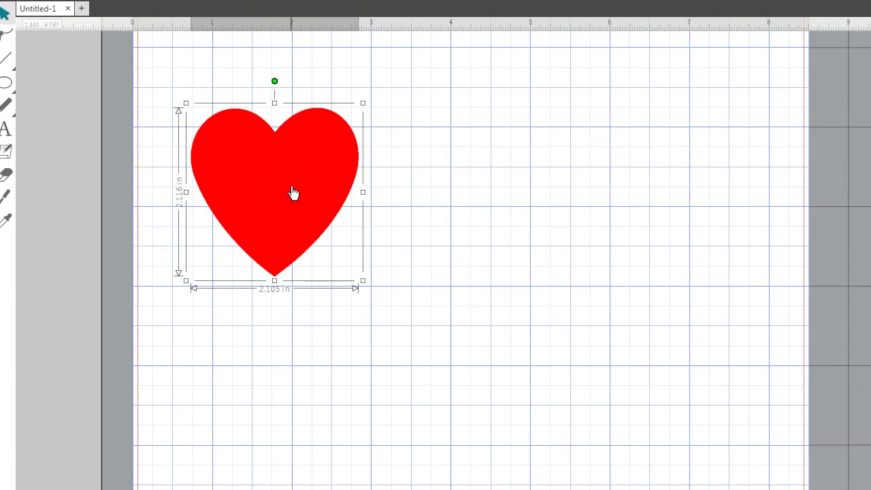
left_click(166, 184)
key("alt+f")
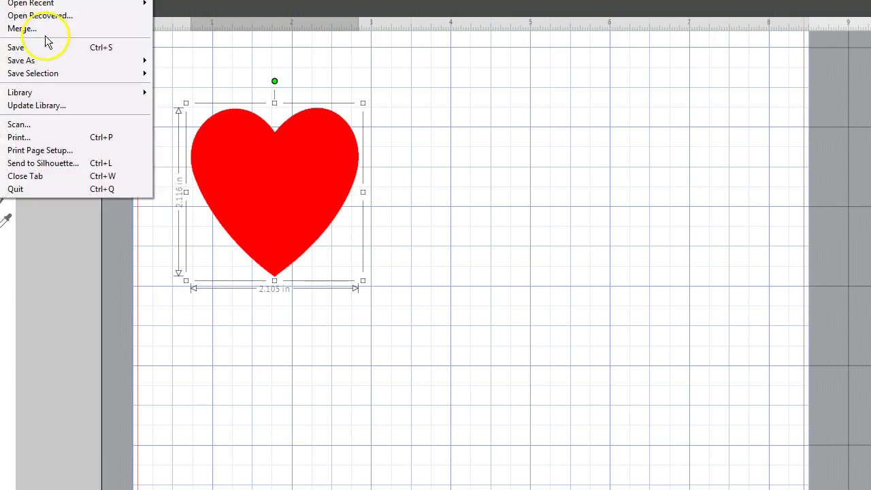
mouse_move(56, 60)
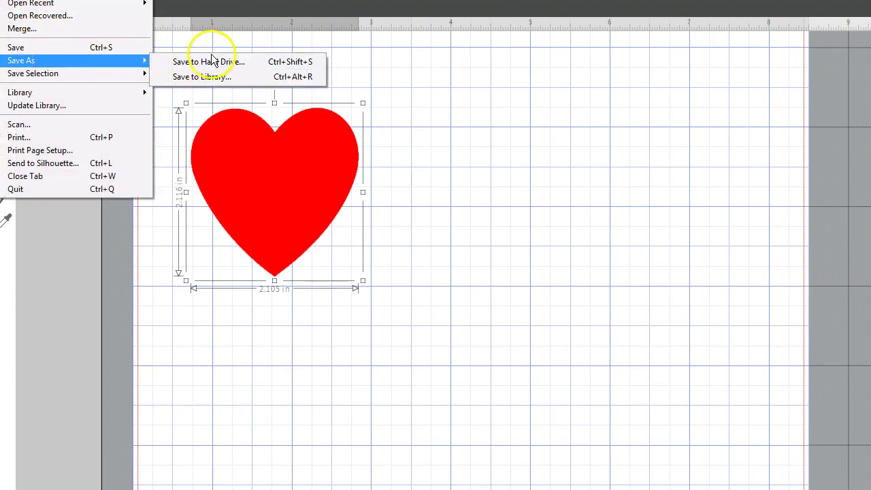
left_click(221, 77)
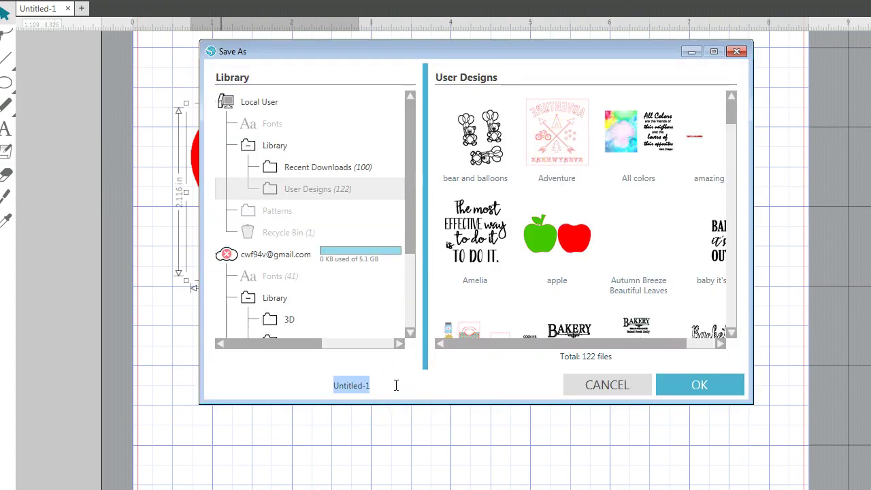
type("H")
key("BackSpace")
type("heart1")
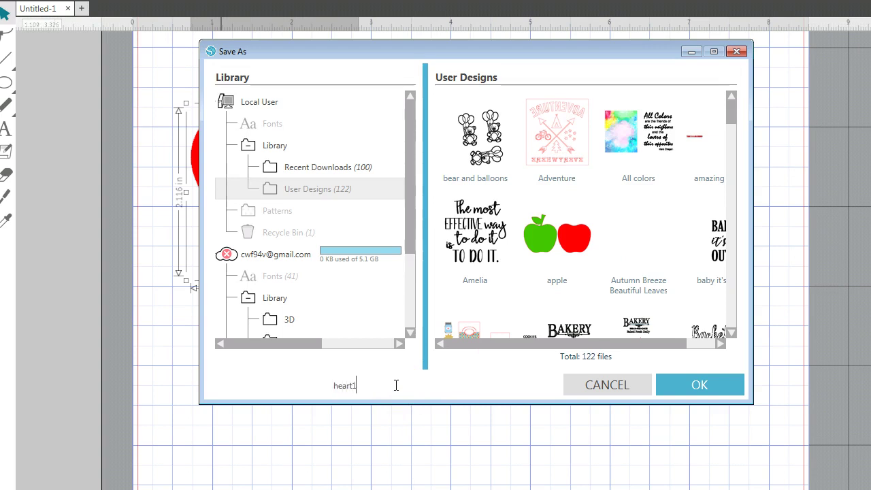
left_click(680, 384)
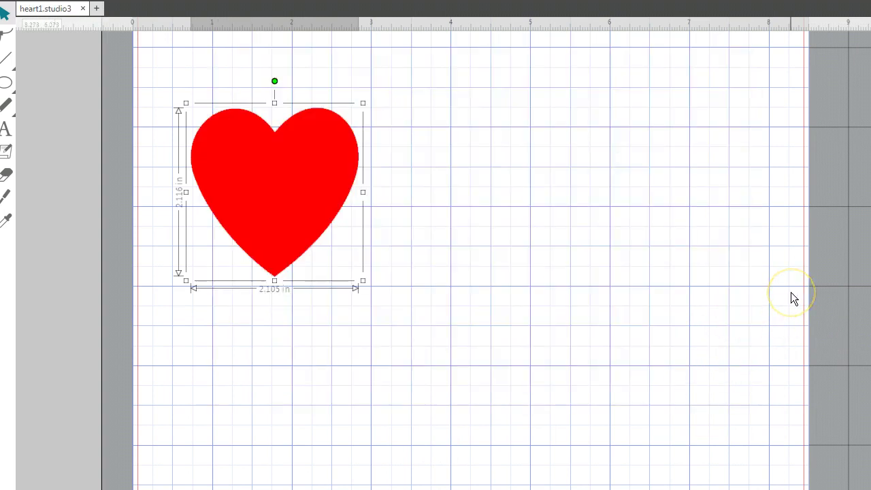